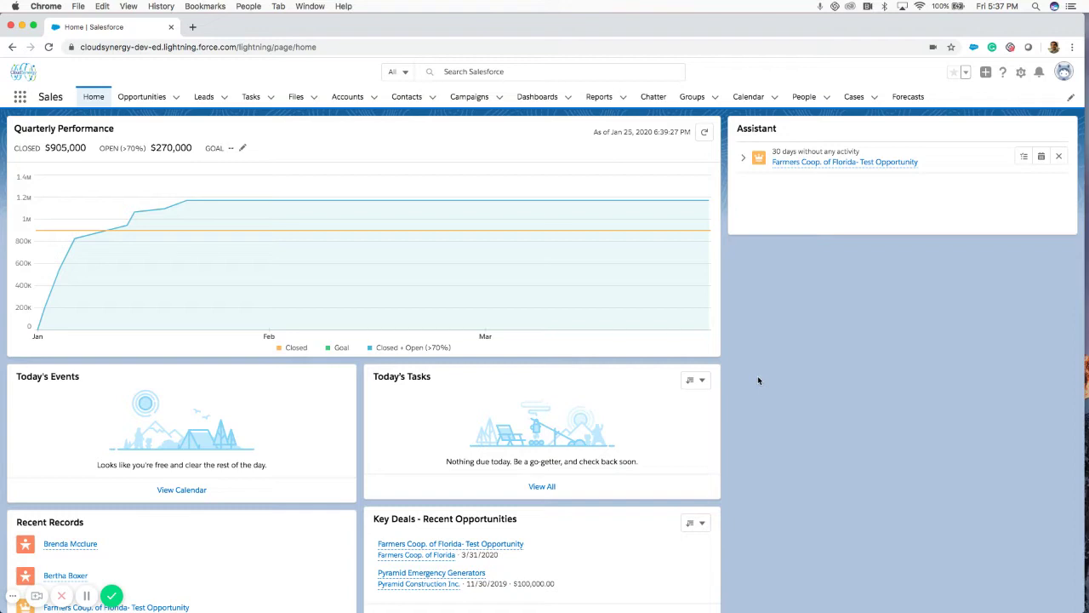
- Open the Farmers Coop. of Florida account's Details, where Type shows Prospect and Industry shows Agriculture
click(342, 95)
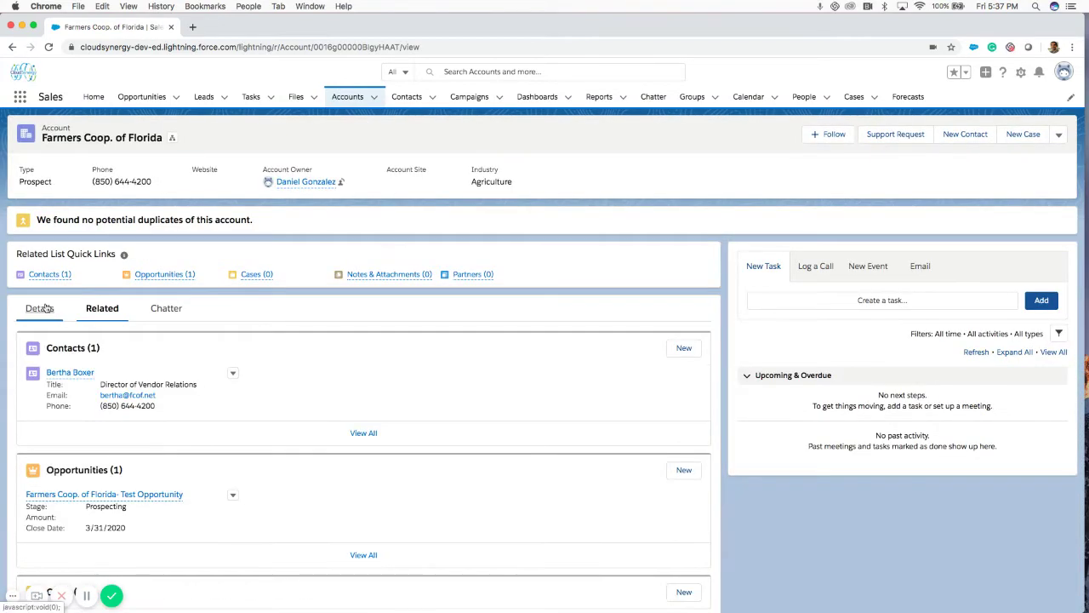
click(48, 308)
scroll(170, 479, down, 1)
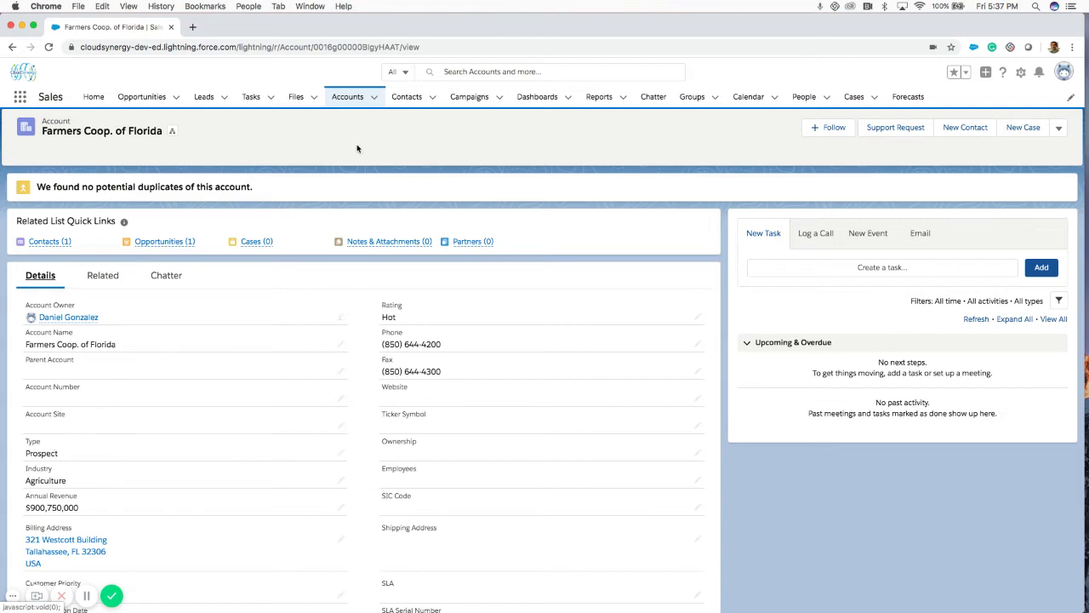
- Open the Farmers Coop. of Florida- Test Opportunity's Details and check its Type options, leaving New Business
click(141, 96)
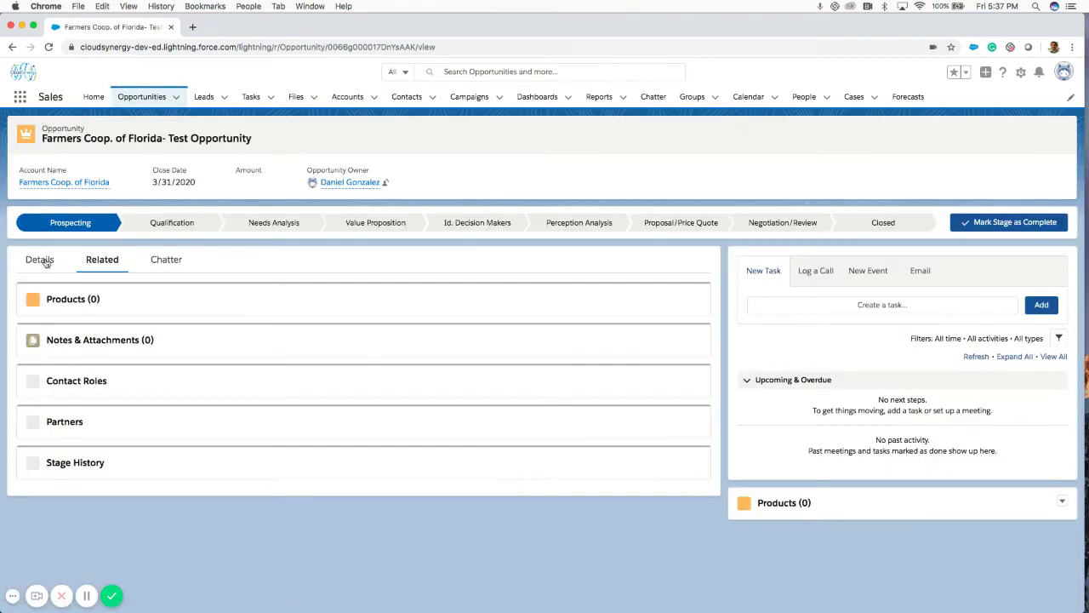
click(40, 258)
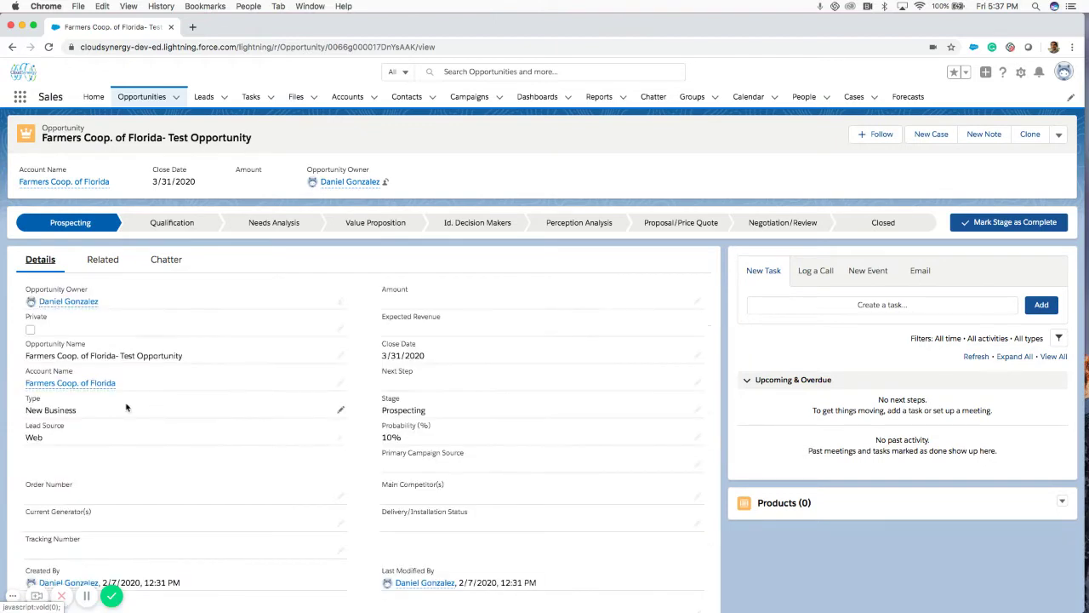
click(341, 409)
click(298, 410)
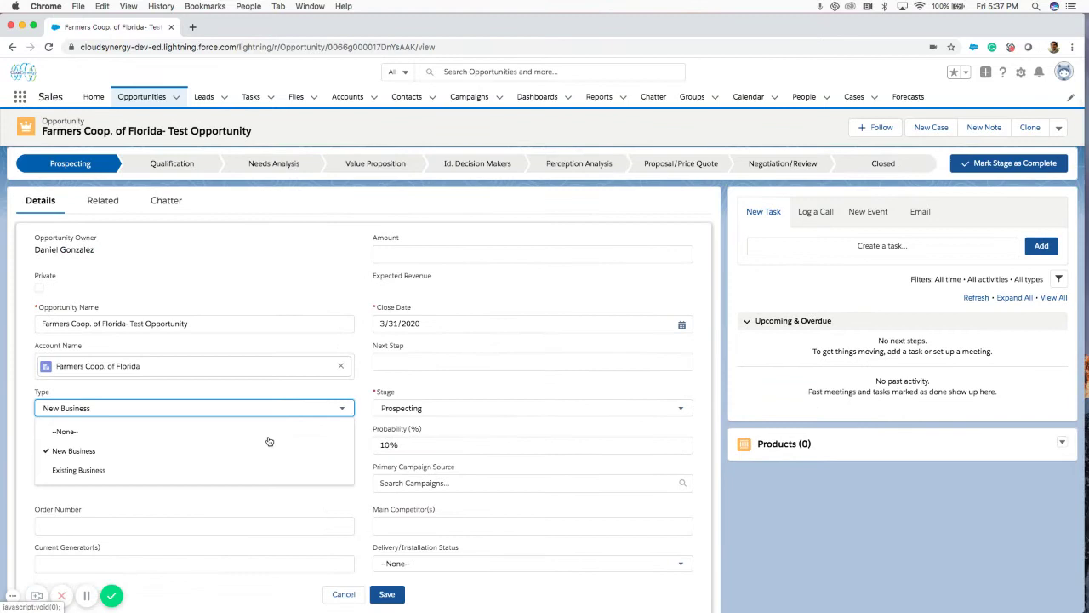
click(270, 391)
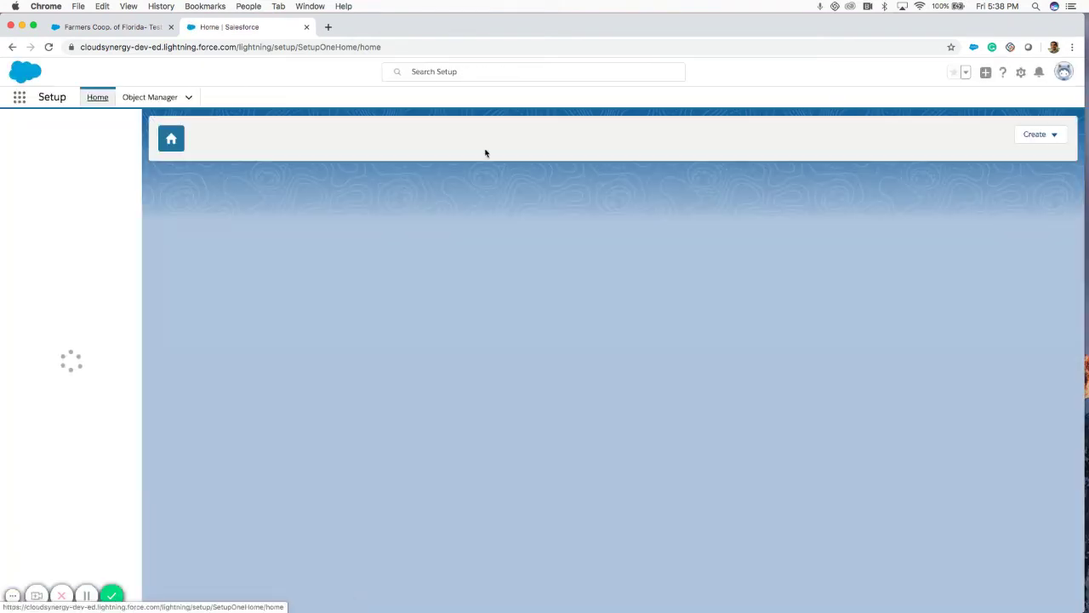
- In Object Manager, open the Account object's Type field from Fields & Relationships
click(150, 97)
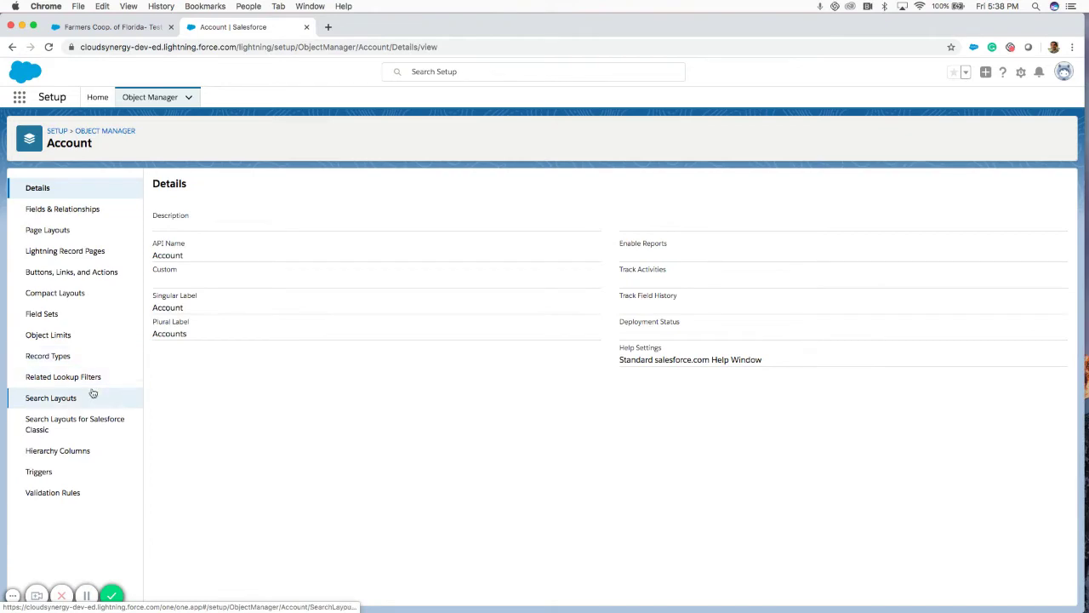
click(73, 215)
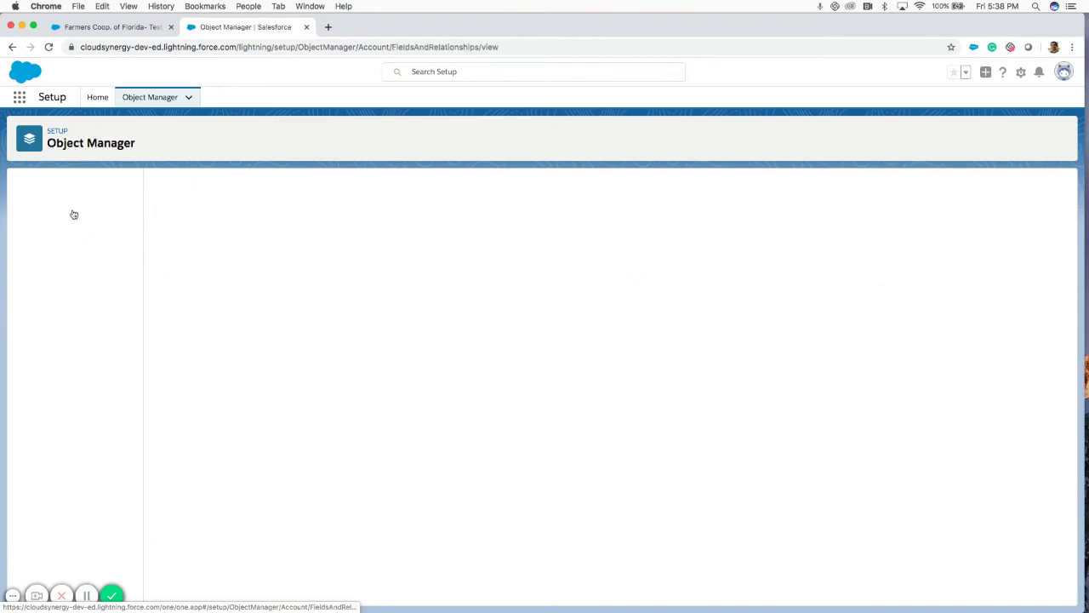
scroll(288, 410, down, 3)
scroll(288, 410, down, 10)
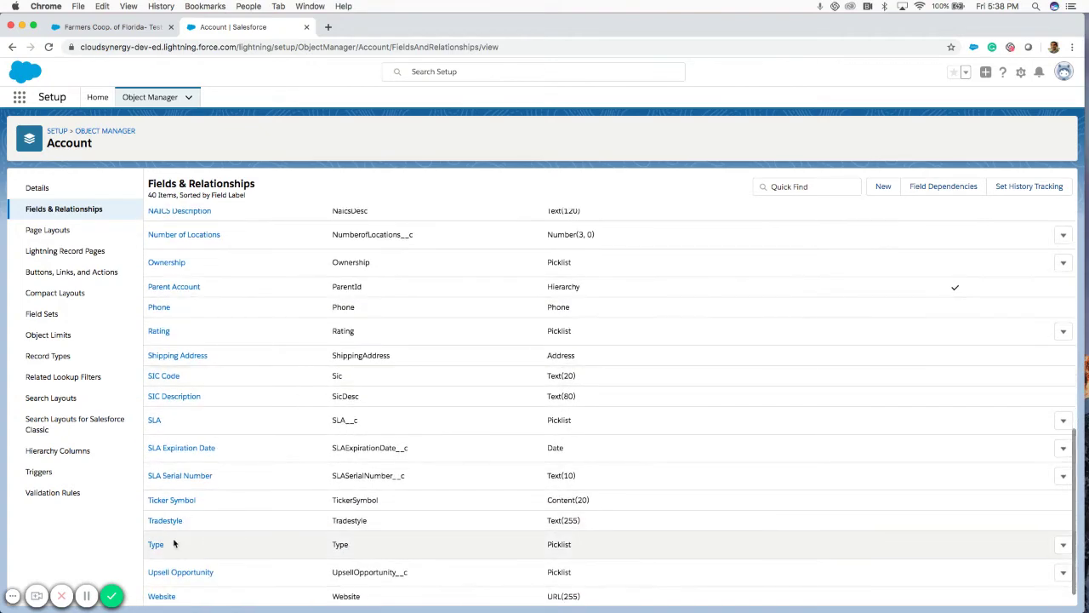
click(158, 545)
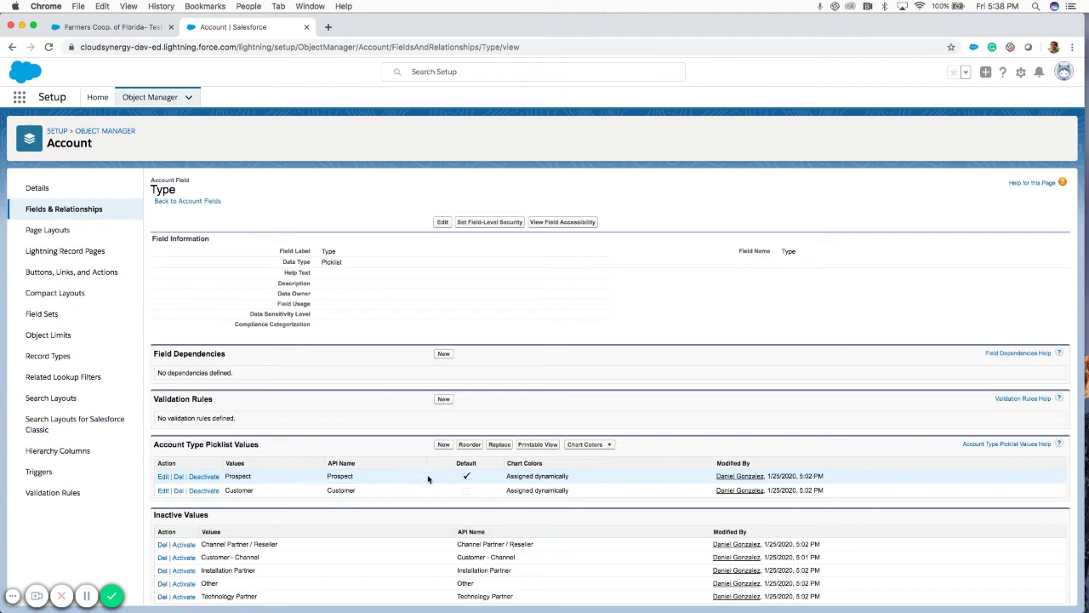
- Point out the Prospect default and the Customer picklist value
scroll(352, 426, down, 1)
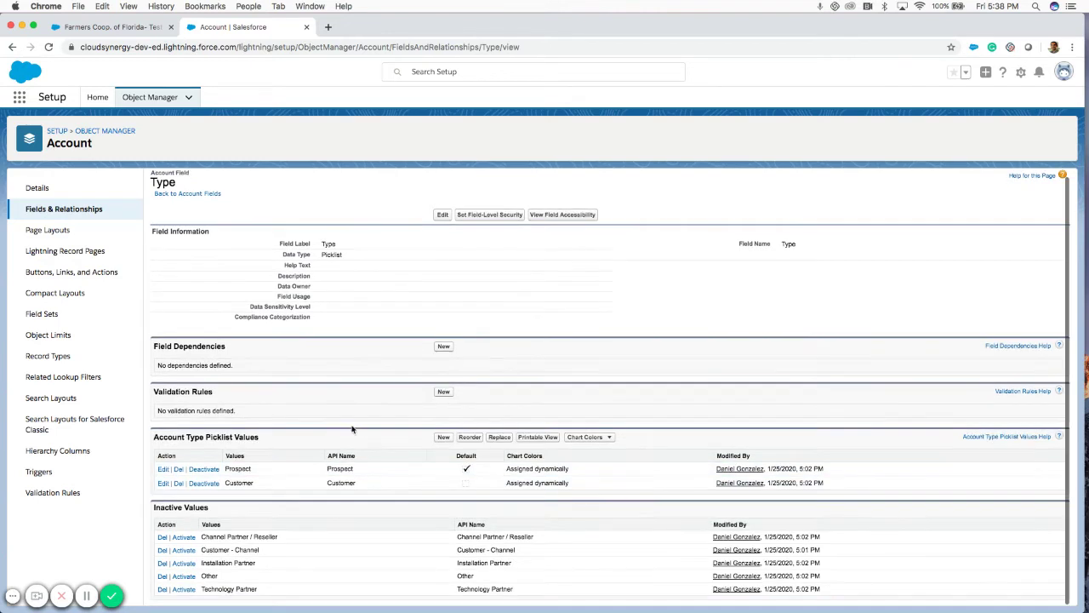
double_click(466, 469)
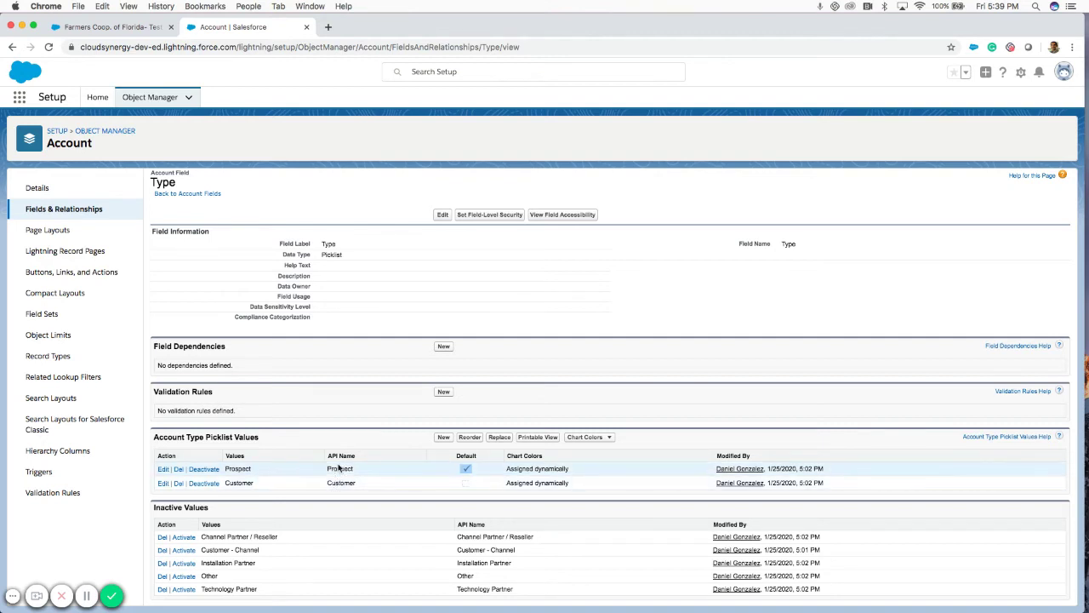
drag(327, 482, 356, 482)
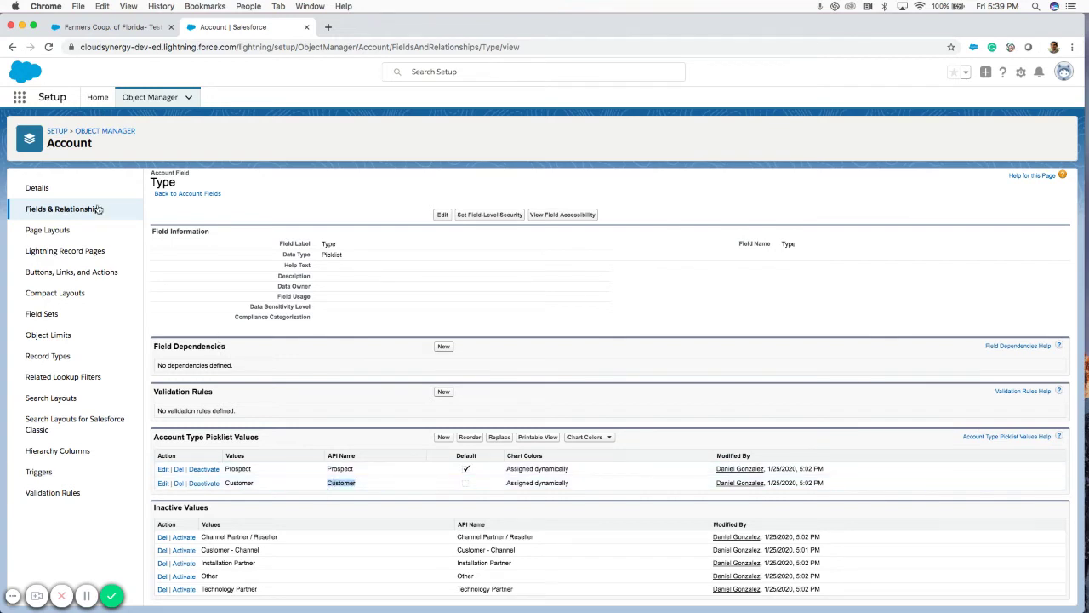
- Open the Opportunity object's Type field in Object Manager
click(148, 97)
scroll(141, 391, down, 5)
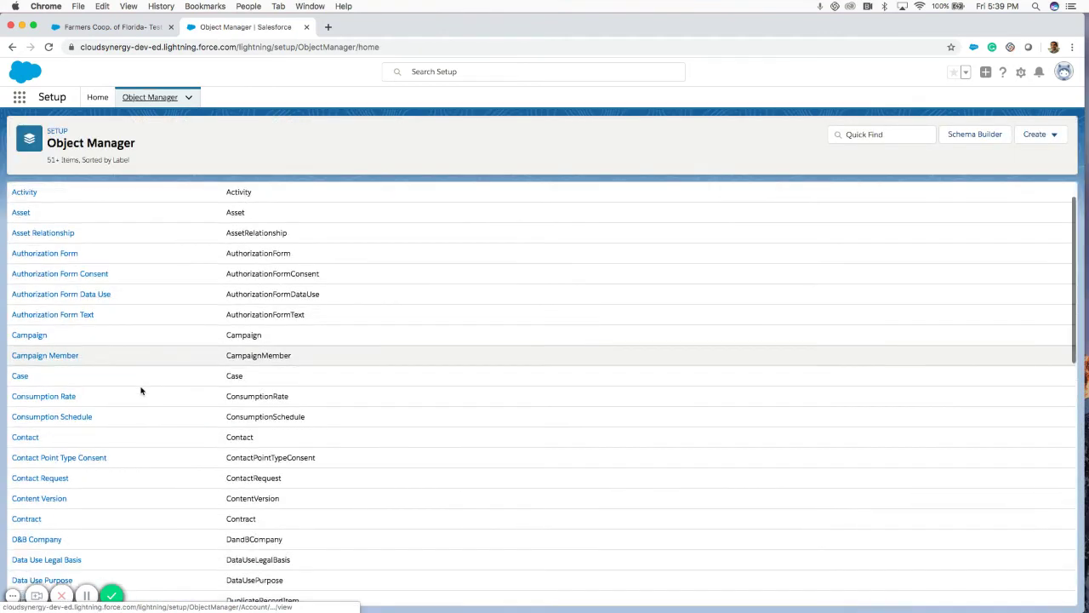
scroll(141, 391, down, 2)
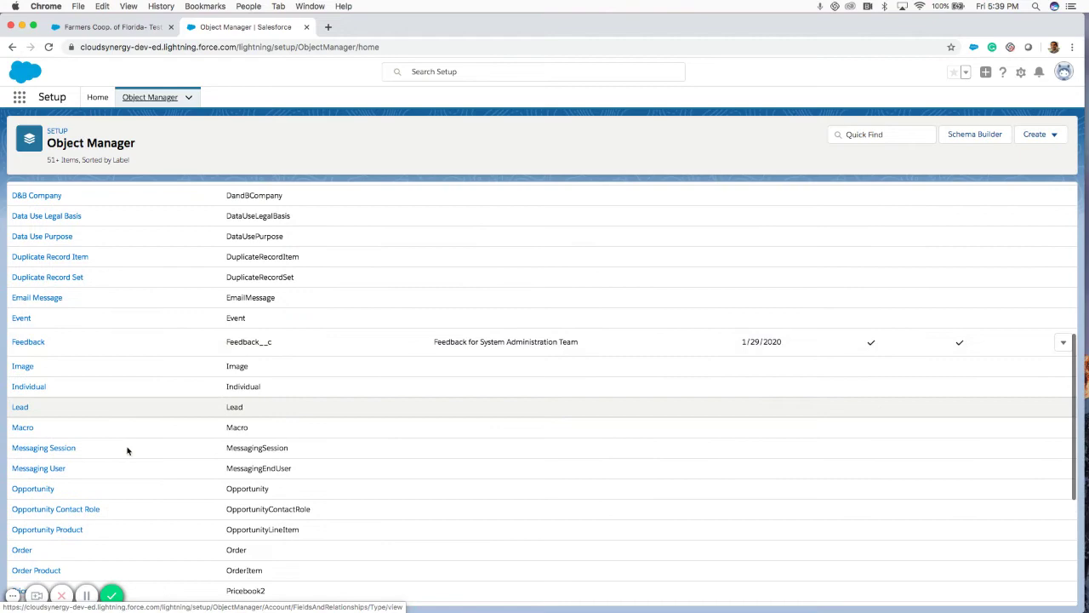
click(47, 491)
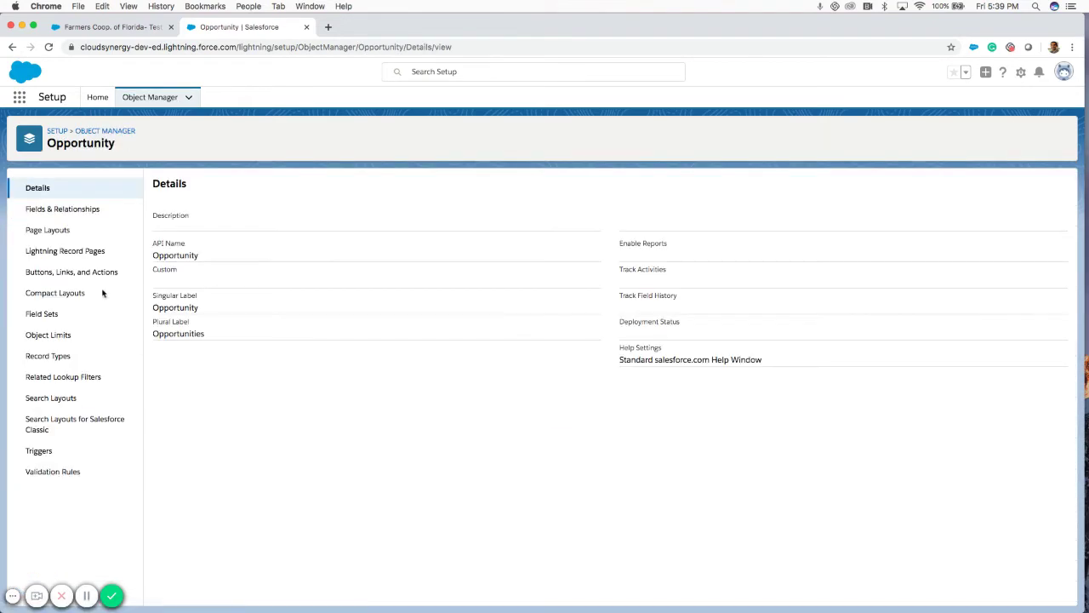
click(78, 216)
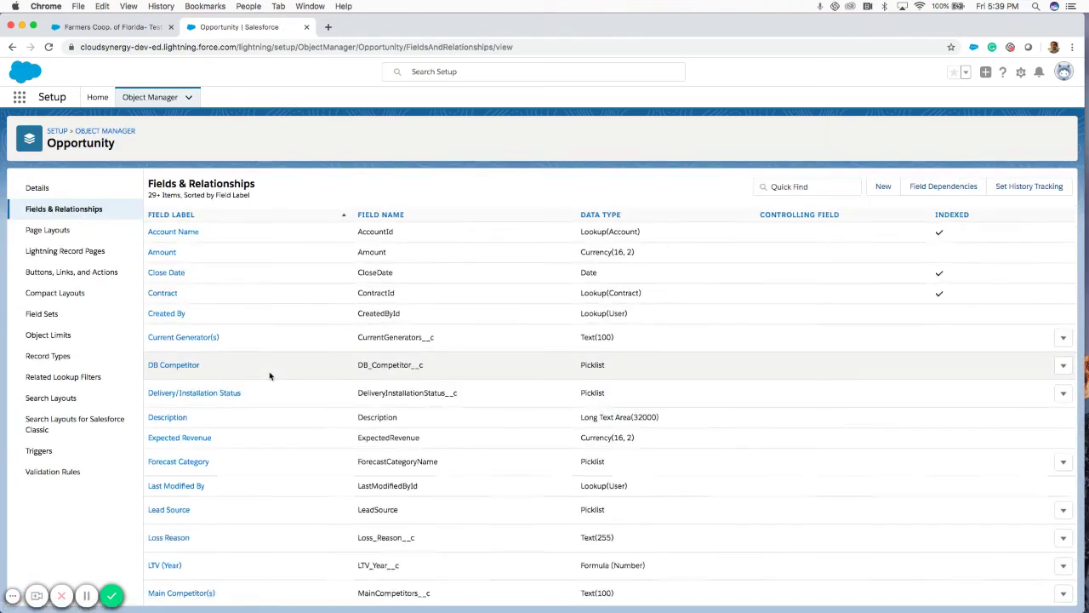
scroll(270, 375, down, 5)
scroll(269, 379, down, 1)
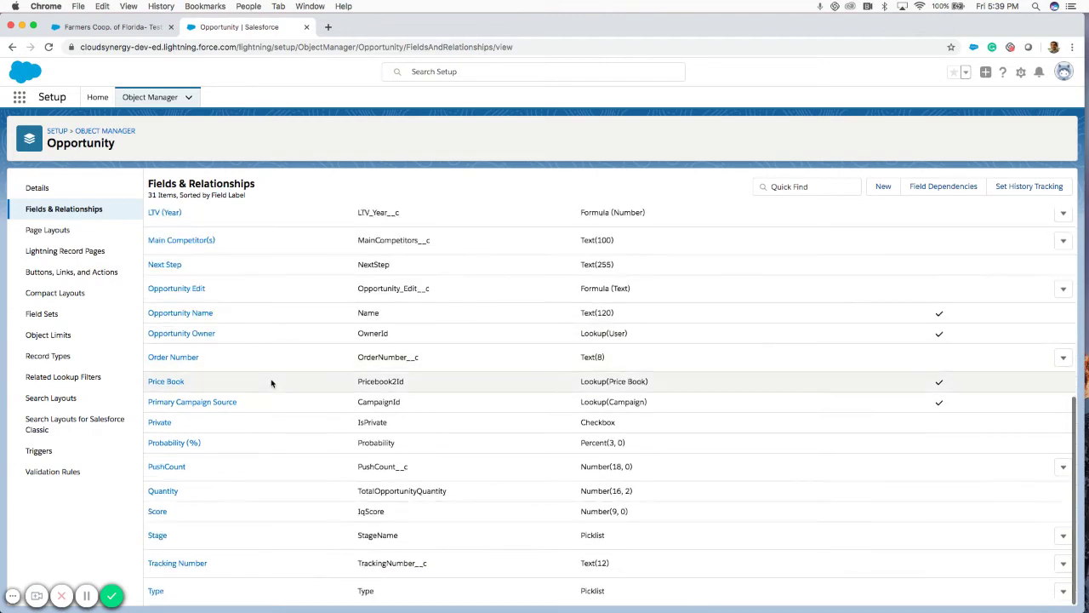
click(156, 590)
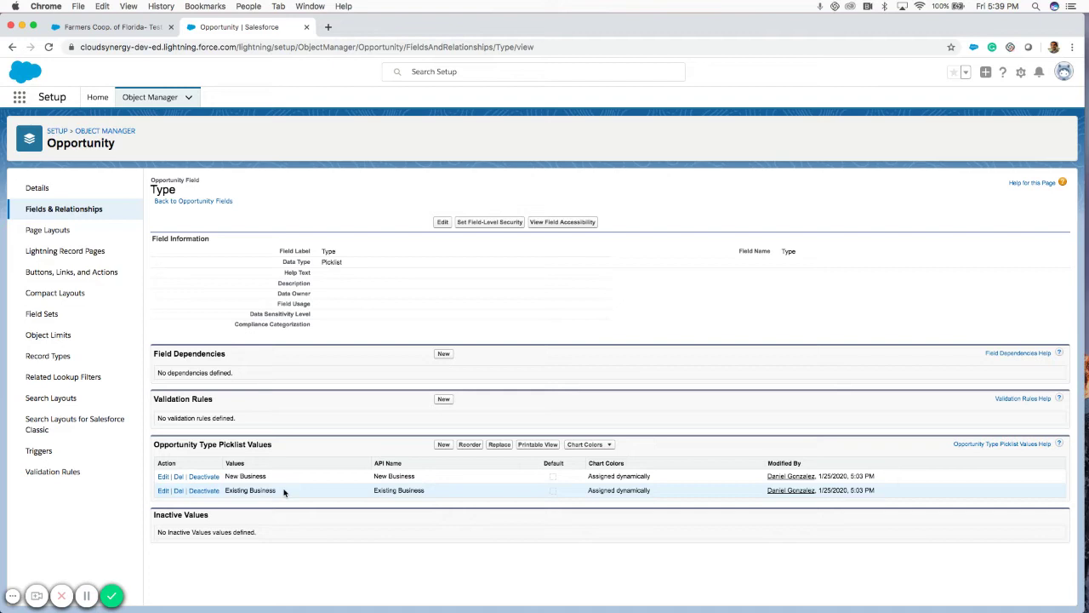
- Make New Business the default Opportunity Type picklist value and save
drag(266, 476, 225, 476)
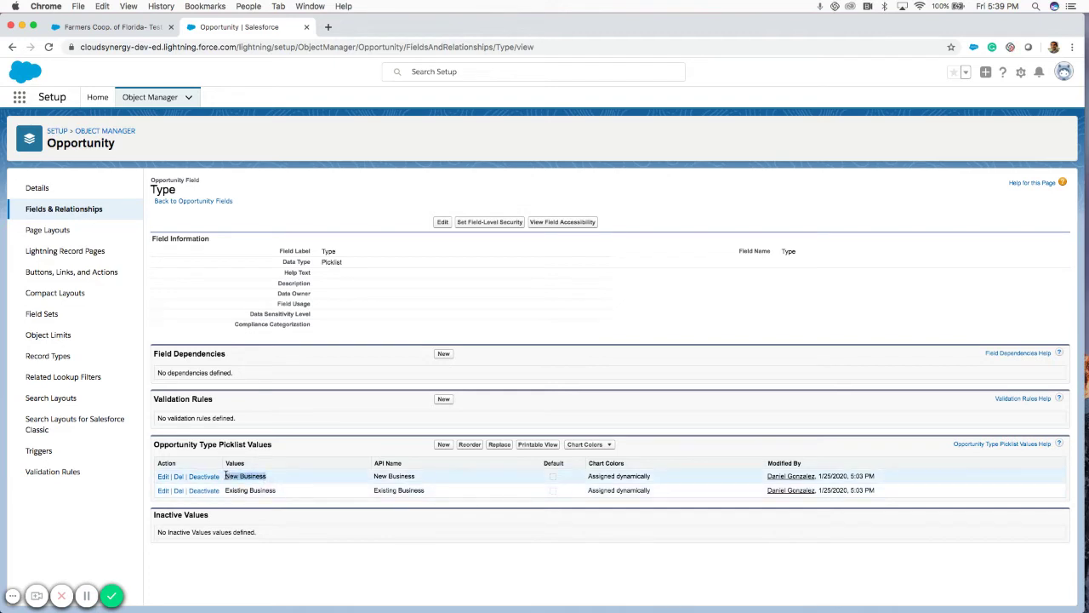
click(344, 480)
drag(267, 476, 226, 479)
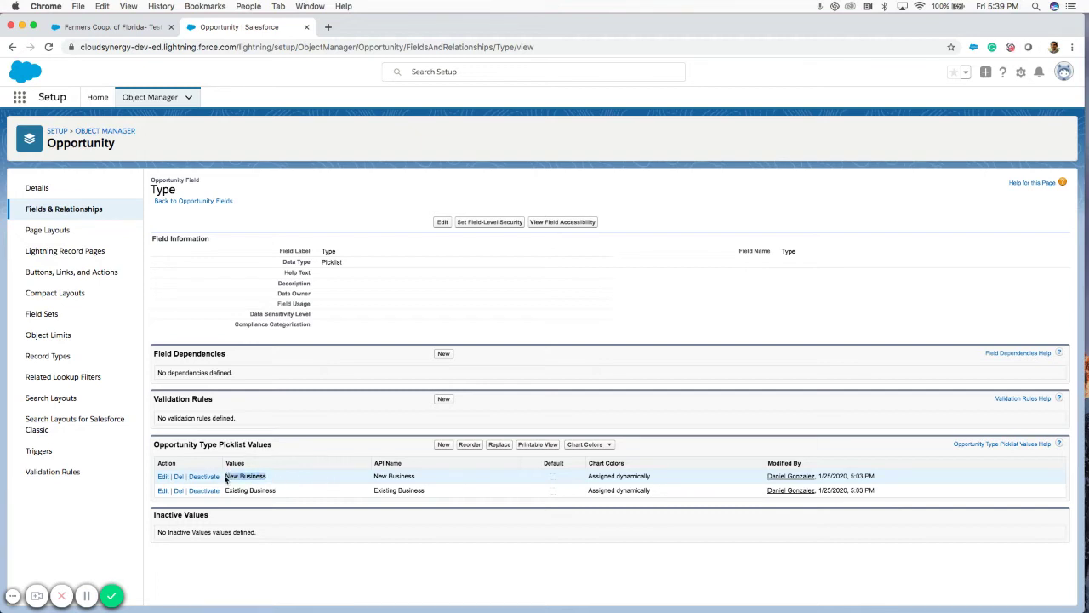
click(162, 477)
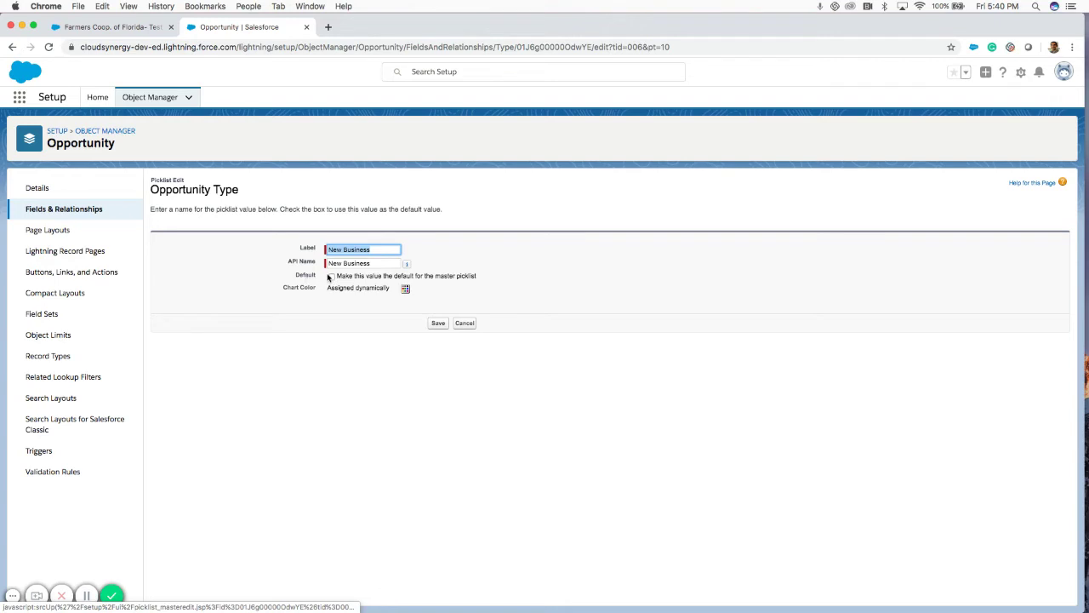
click(331, 276)
click(437, 324)
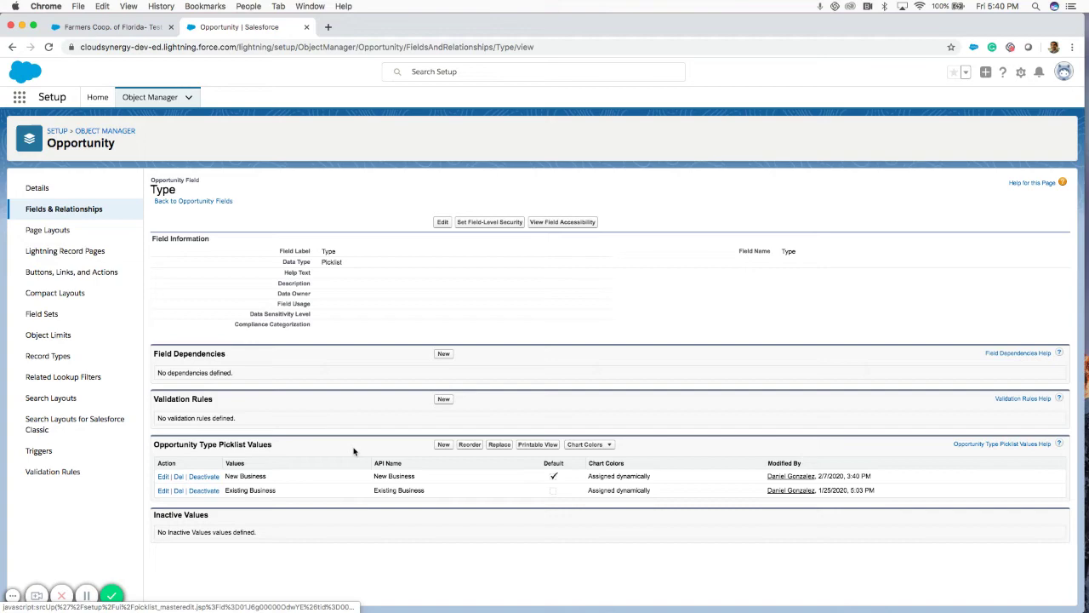
- From Setup Home, search 'process' and open Version 1 of Opportunity Edit Process in Process Builder
click(97, 104)
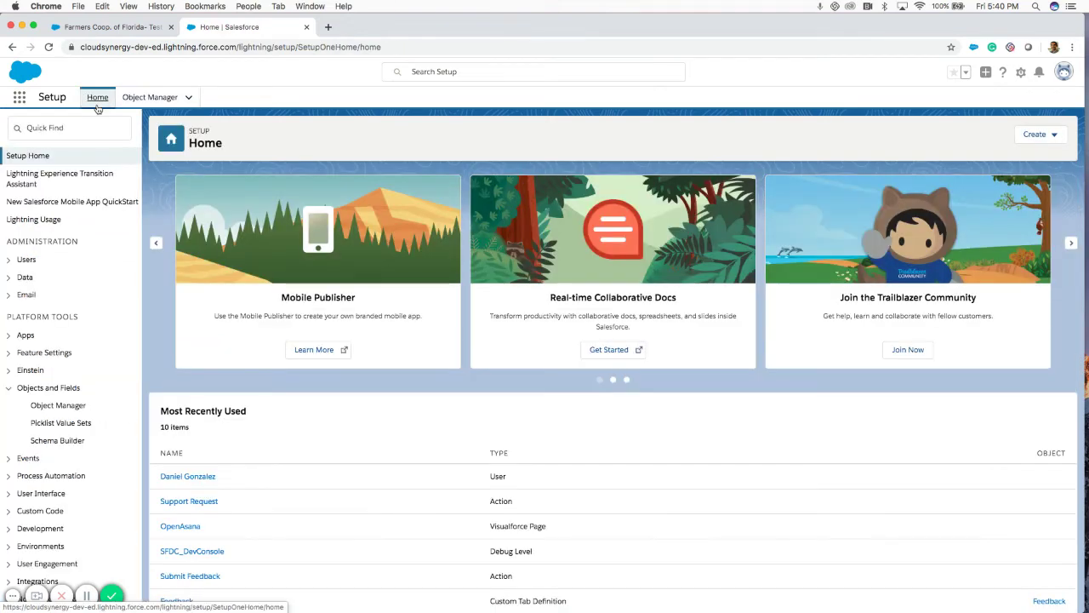
click(76, 126)
text(proce)
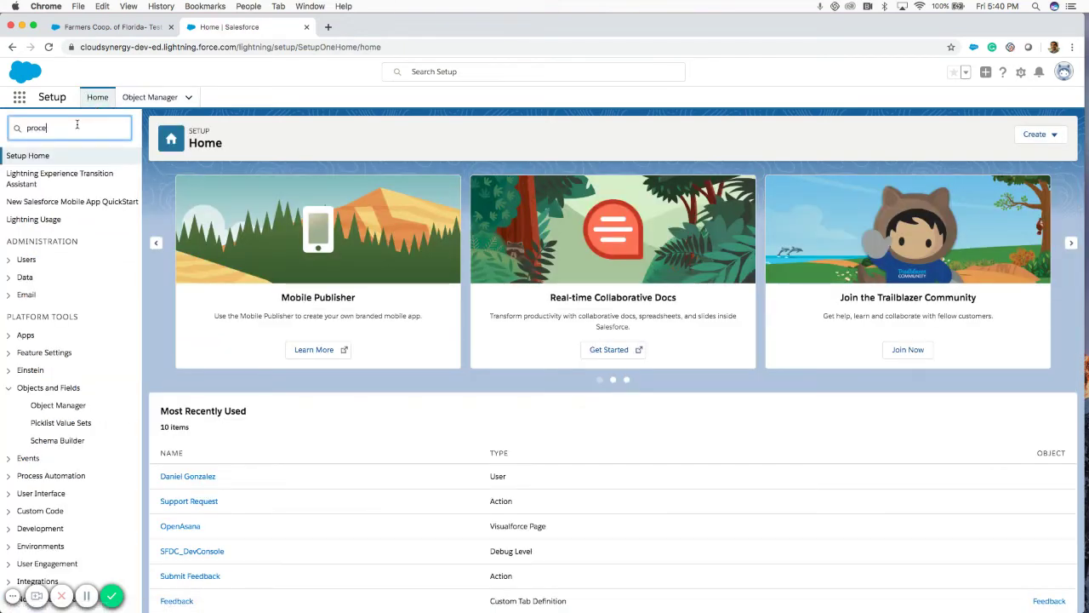
text(ss)
click(56, 420)
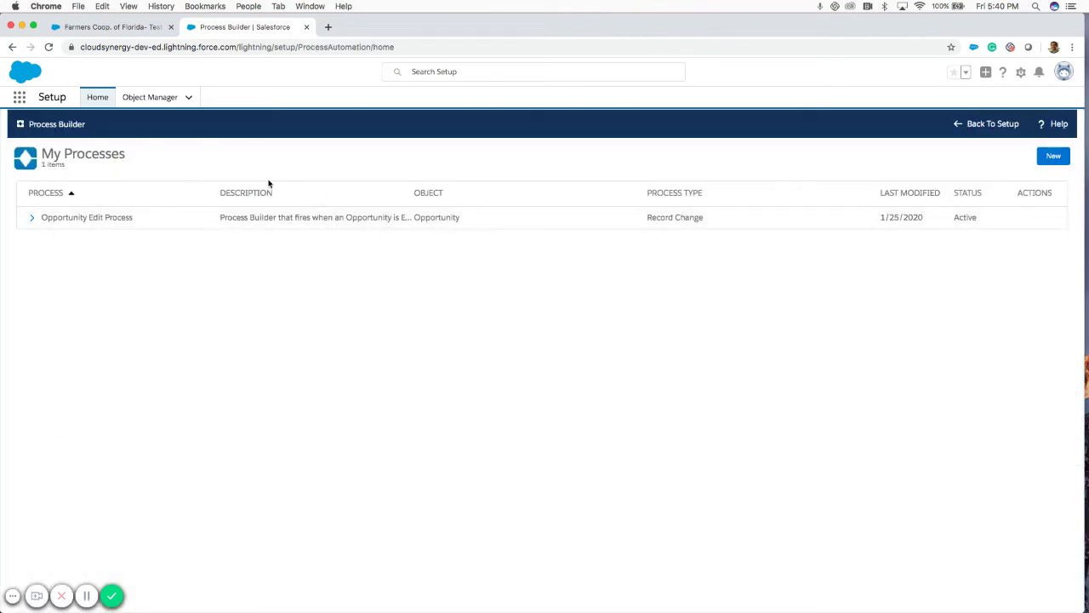
click(31, 217)
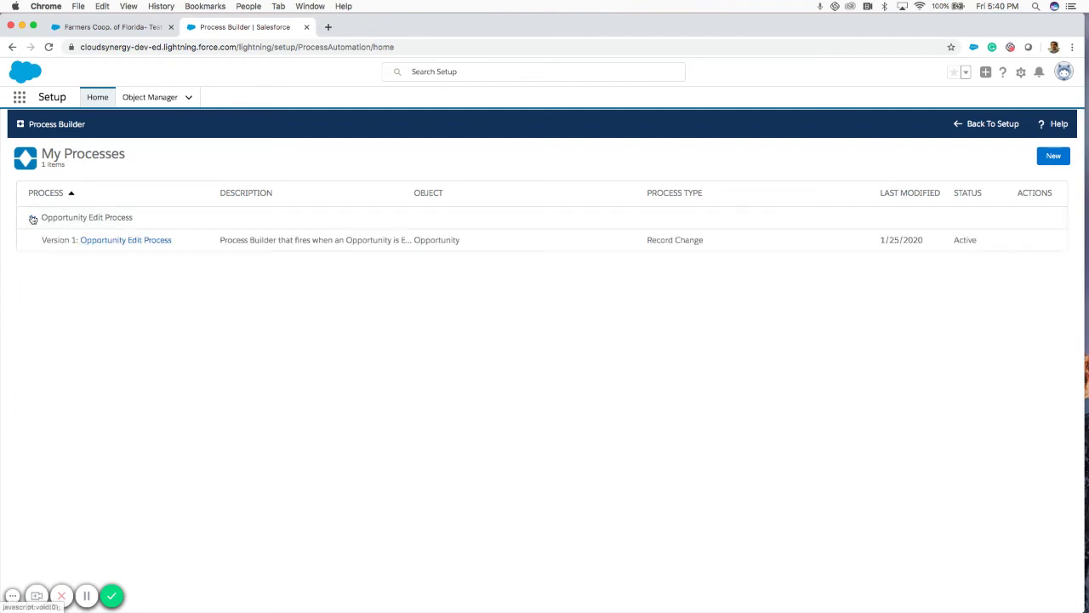
click(134, 241)
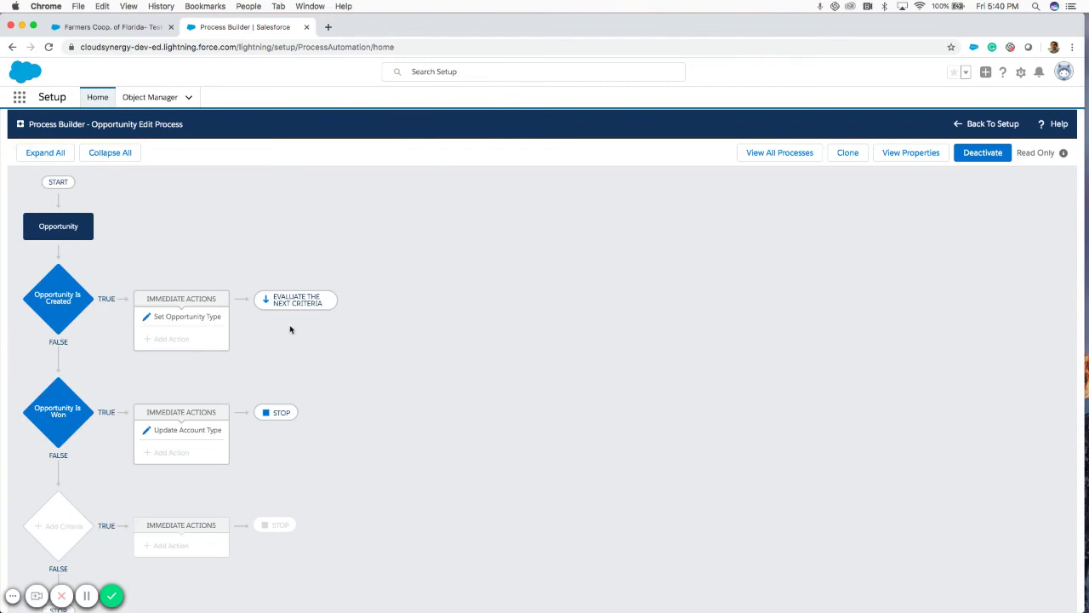
- Review the created-or-edited trigger and the Opportunity Is Created criteria, defined by ISNEW()
click(68, 230)
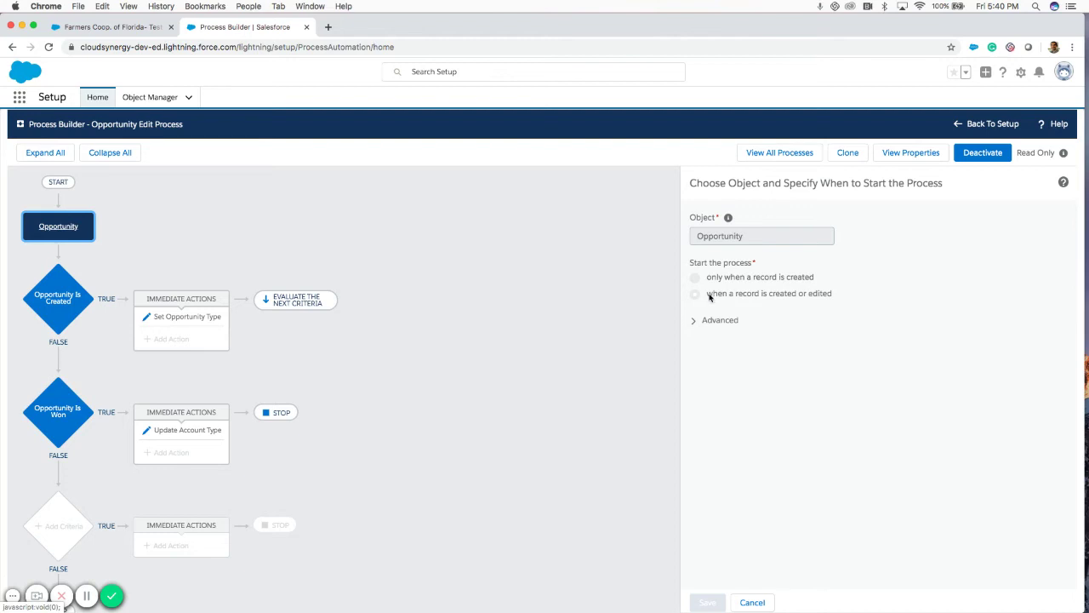
drag(707, 294, 793, 293)
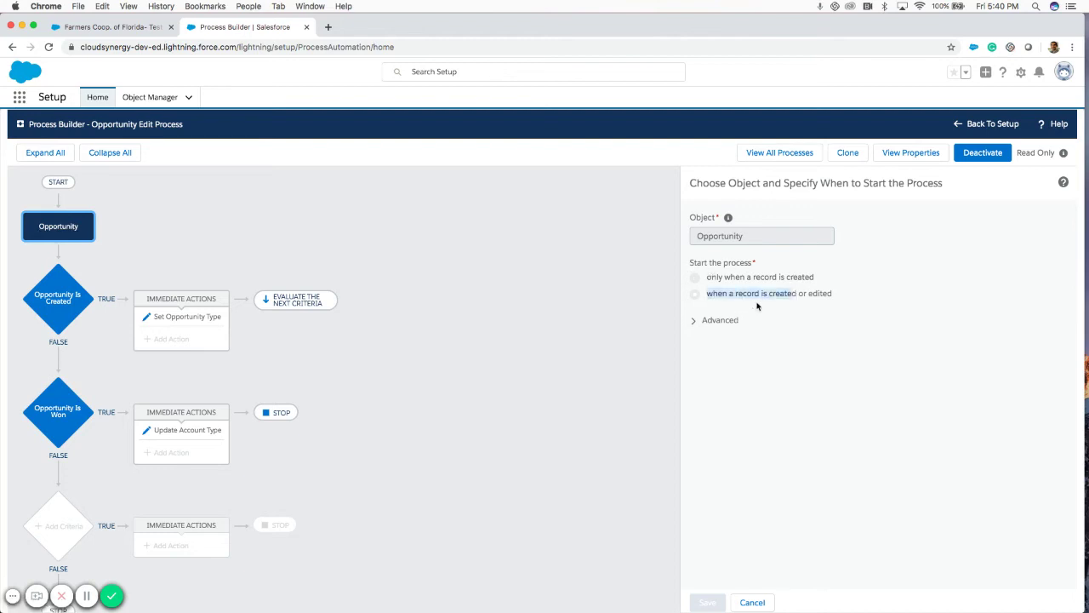
click(757, 306)
click(65, 301)
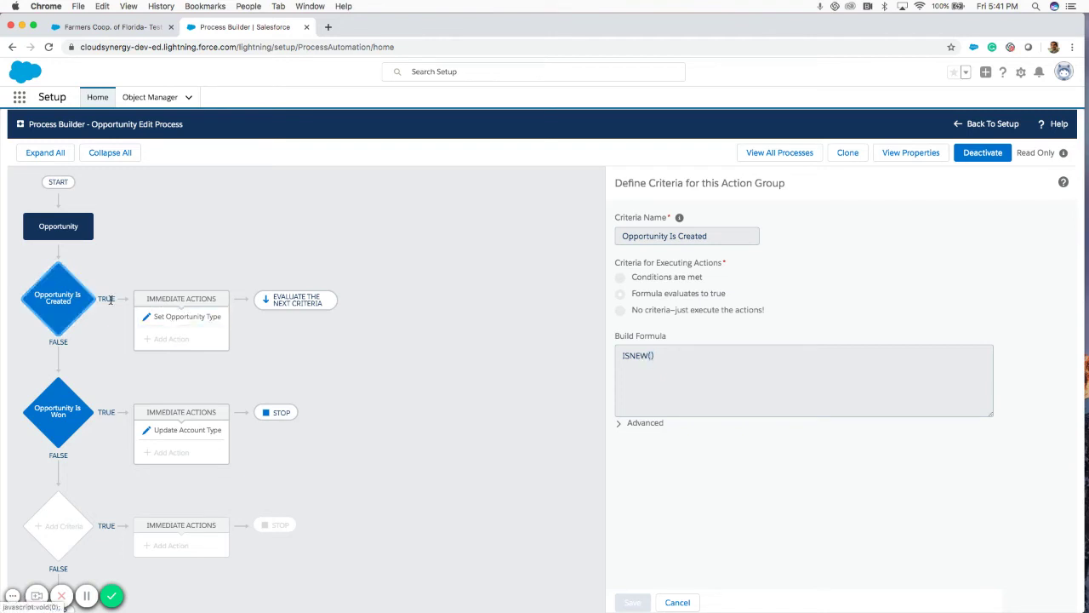
- Clone the process into a new editable version and save it
click(200, 321)
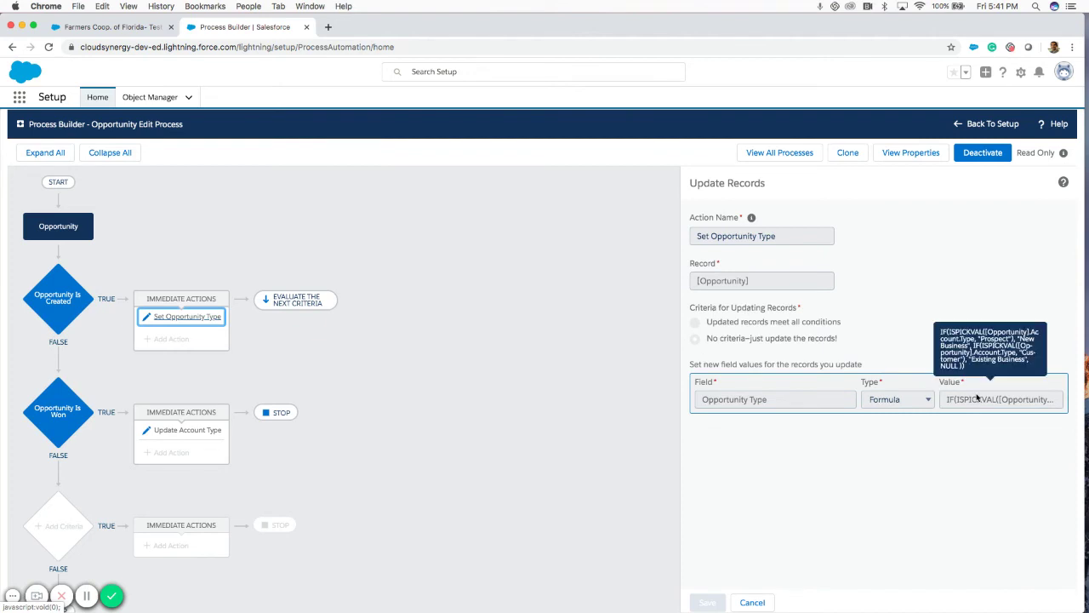
click(842, 155)
click(749, 480)
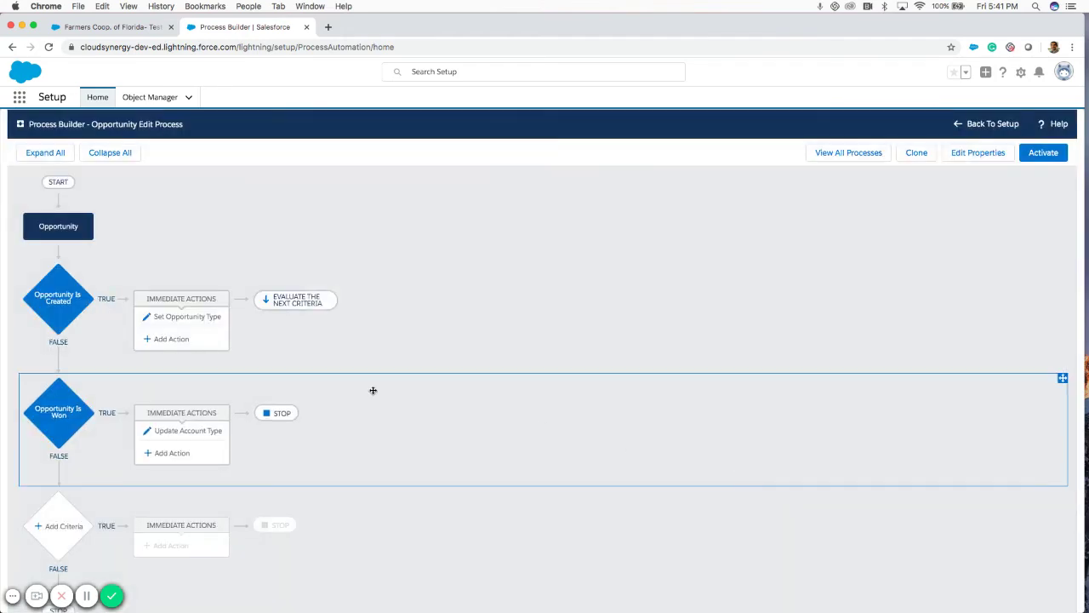
- Review the Set Opportunity Type formula mapping Prospect to New Business and Customer to Existing Business, without changes
click(155, 316)
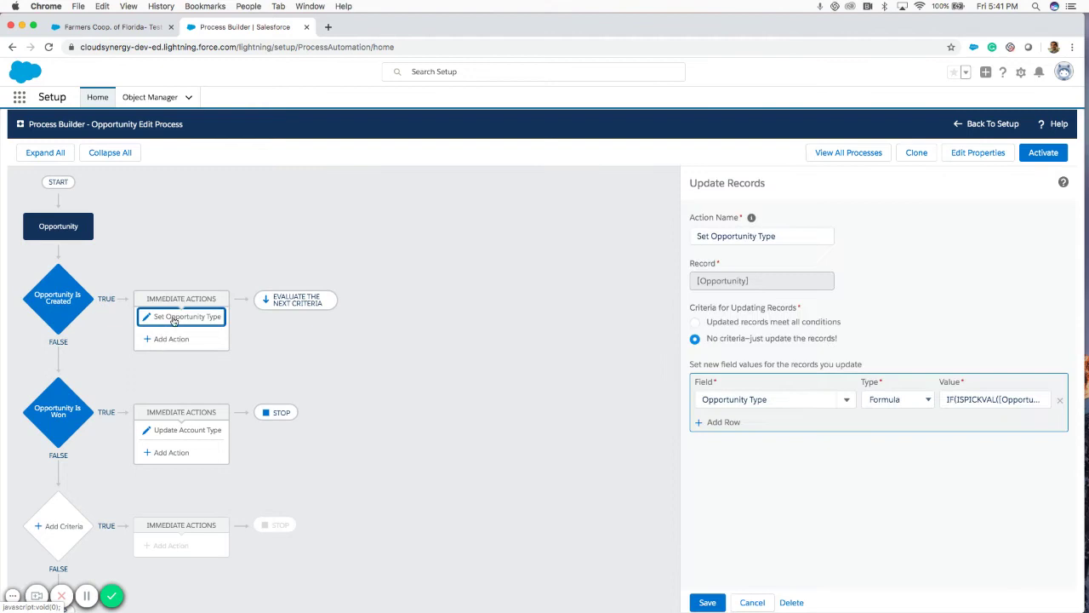
click(971, 400)
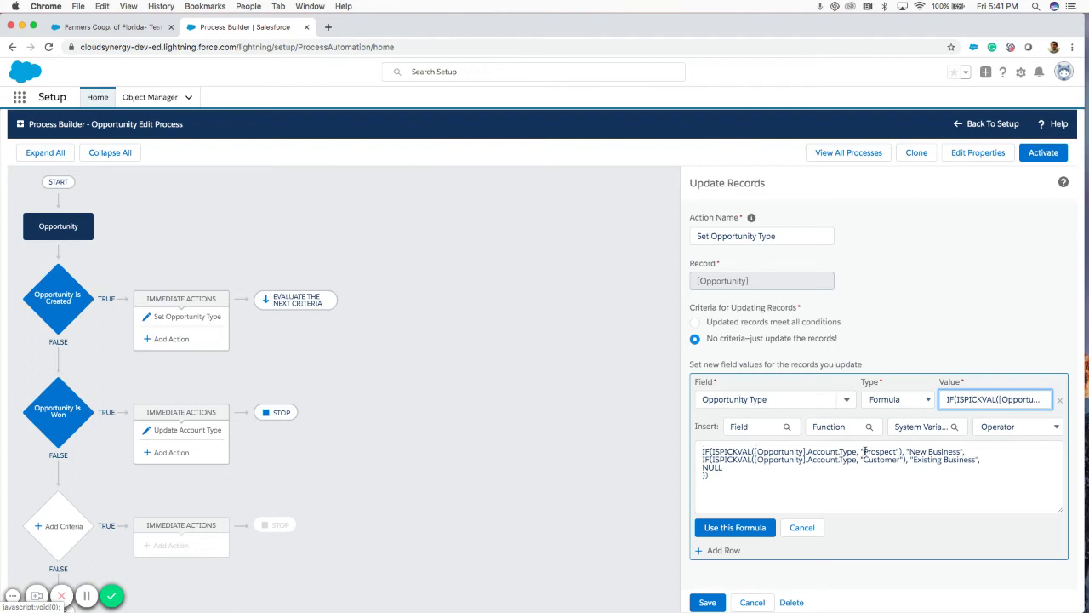
drag(909, 451, 959, 449)
click(949, 467)
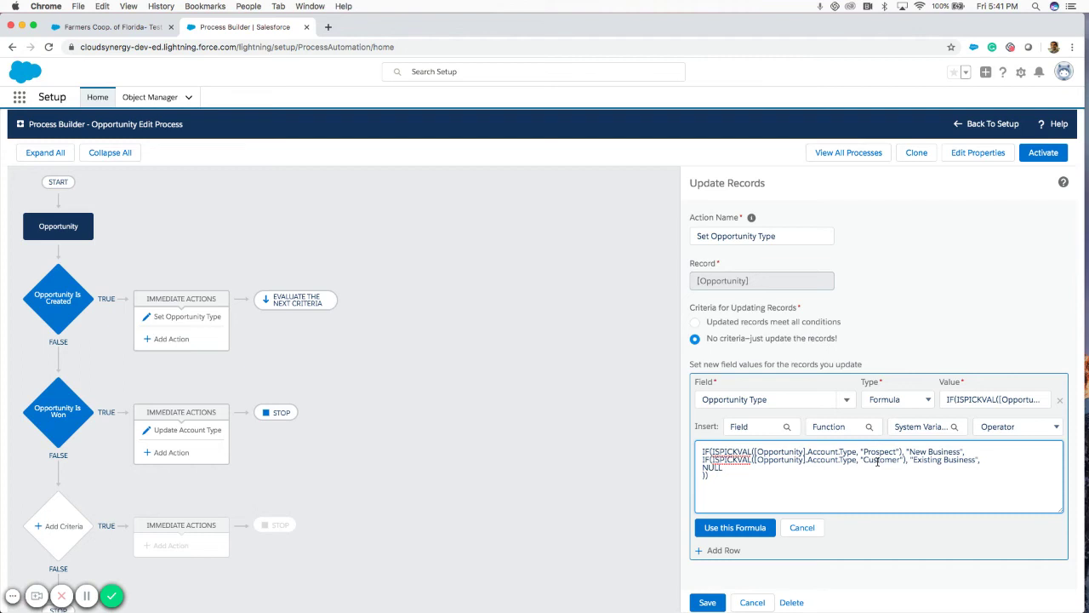
drag(912, 459, 978, 458)
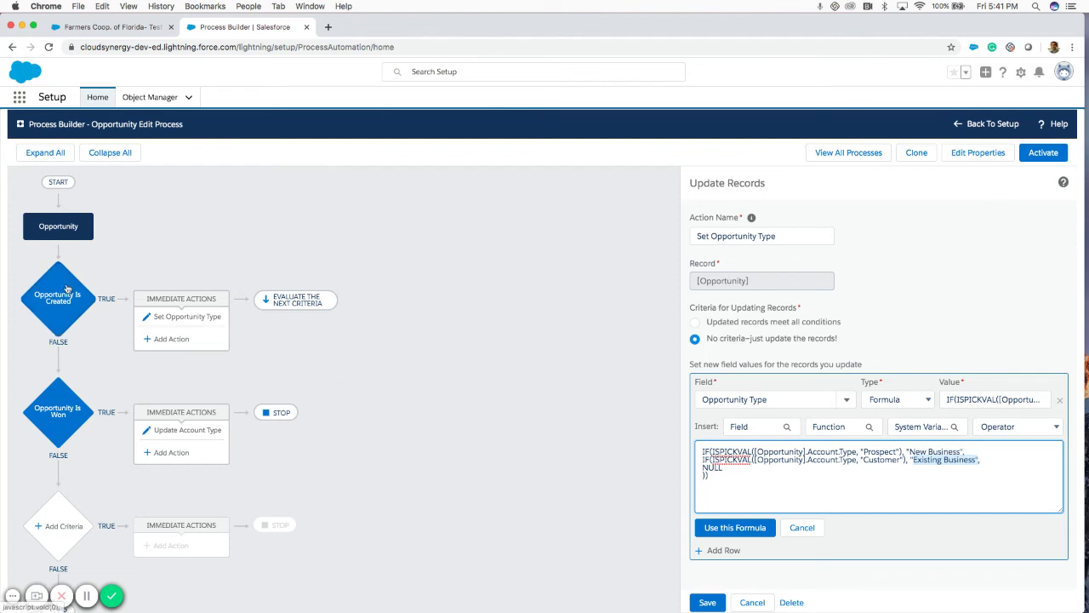
click(889, 454)
drag(907, 451, 978, 459)
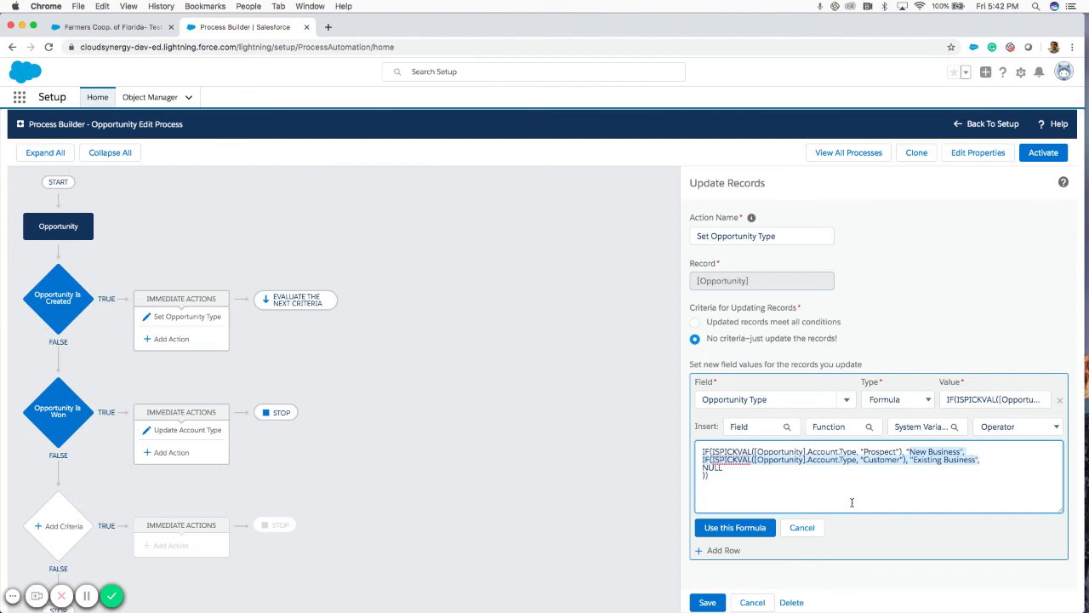
click(802, 528)
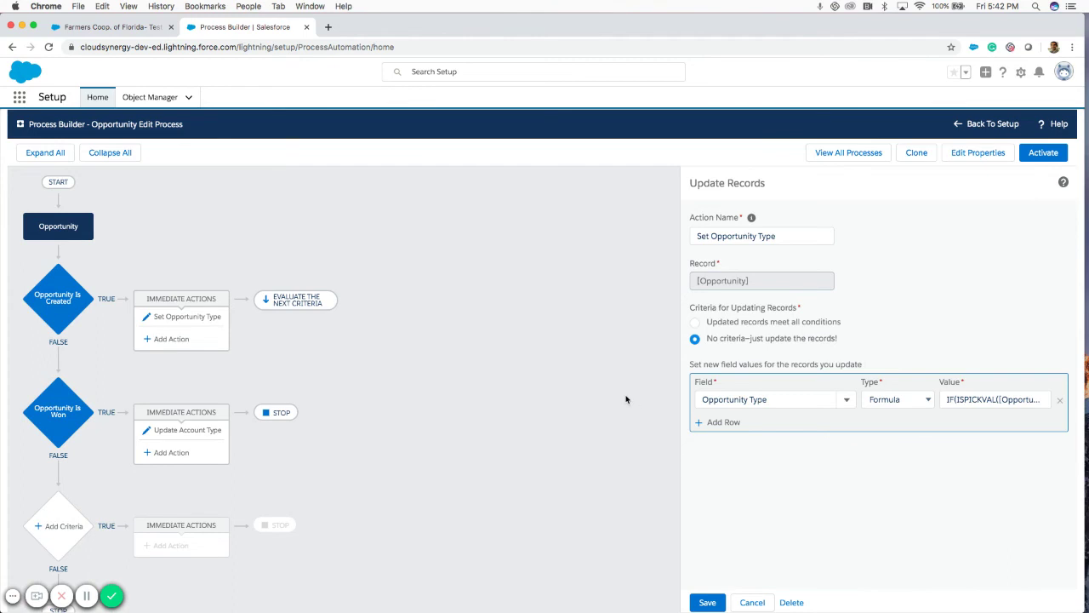
- Check the Closed Won condition of Opportunity Is Won and the Update Account Type action setting Customer
click(73, 411)
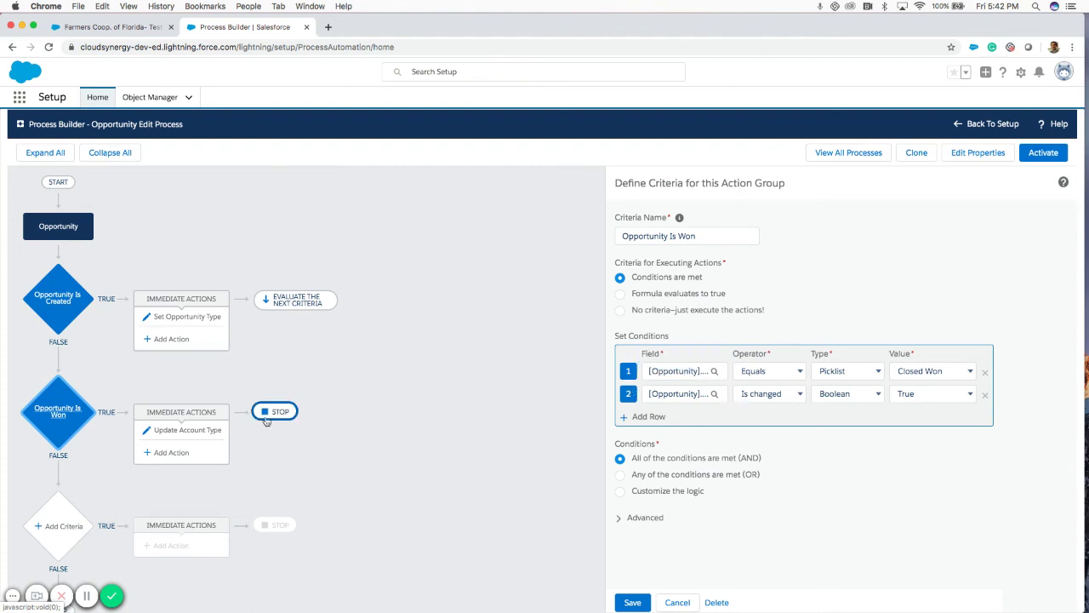
click(199, 430)
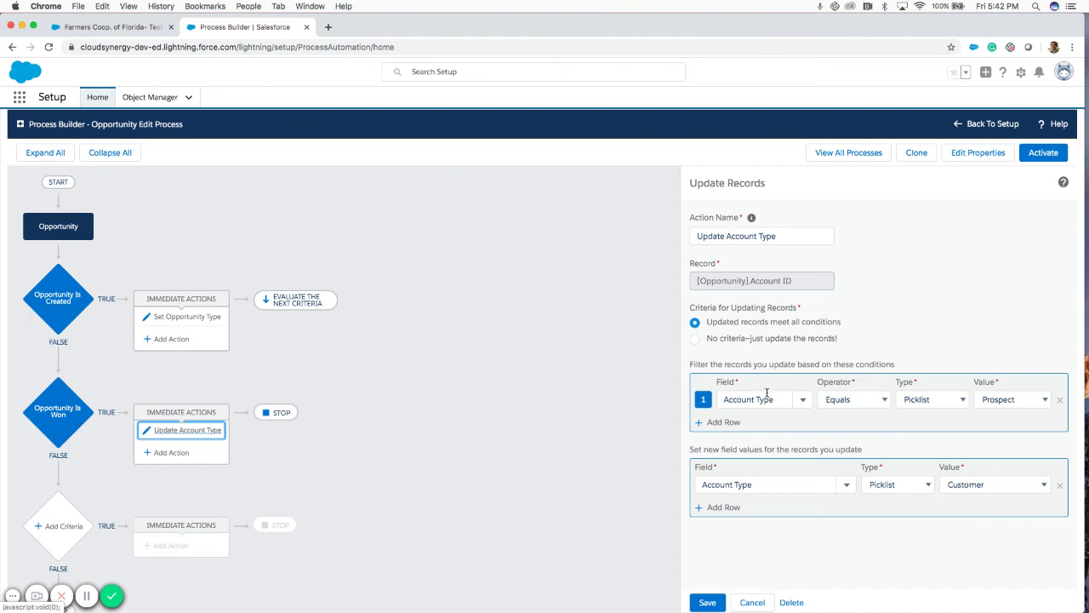
click(1001, 382)
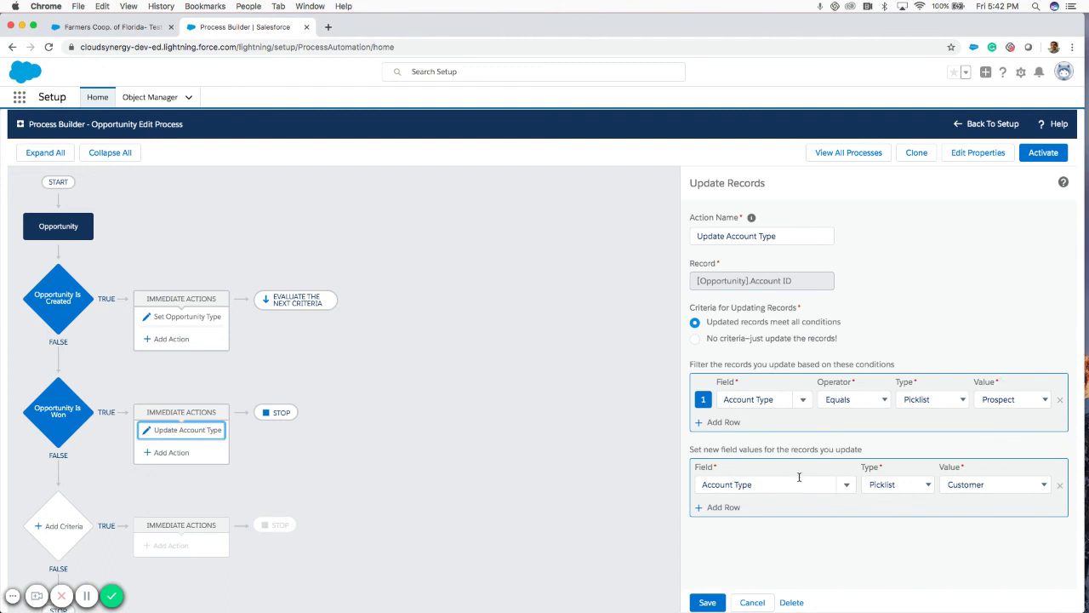